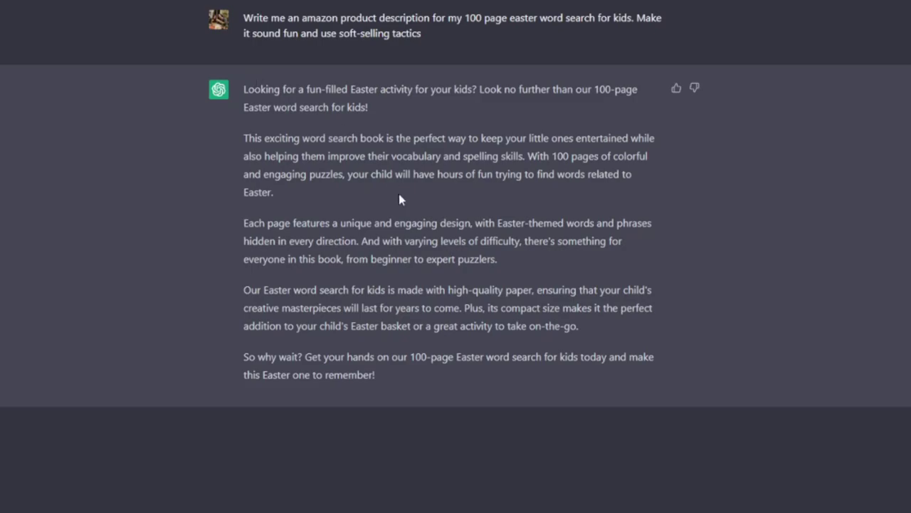
{"action": "left_click_drag", "start_coordinate": [384, 375], "coordinate": [239, 184]}
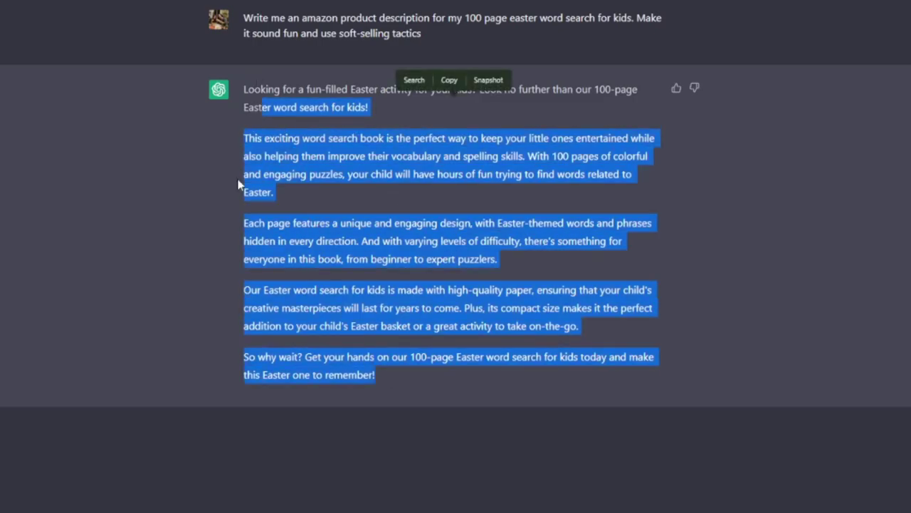
{"action": "left_click", "coordinate": [417, 371]}
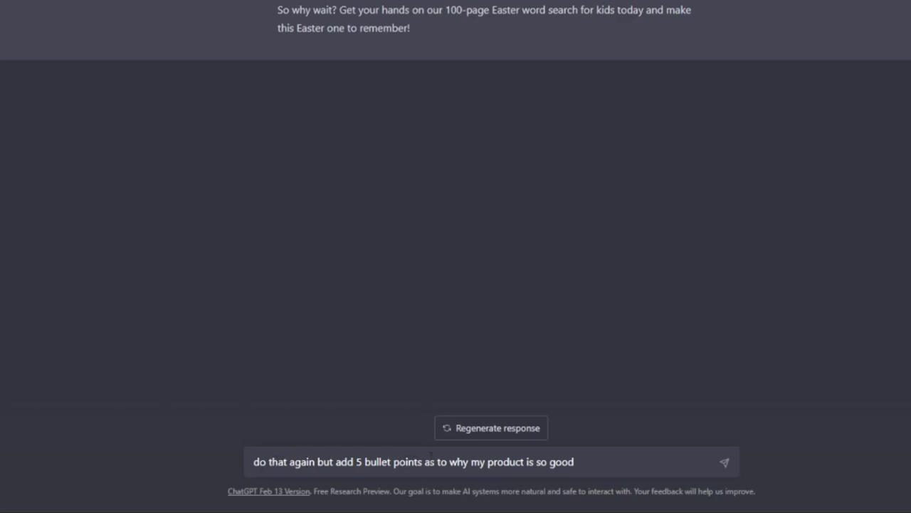
Send the prompt "do that again but add 5 bullet points as to why my product is so good" and stop the response partway
{"action": "left_click", "coordinate": [723, 462]}
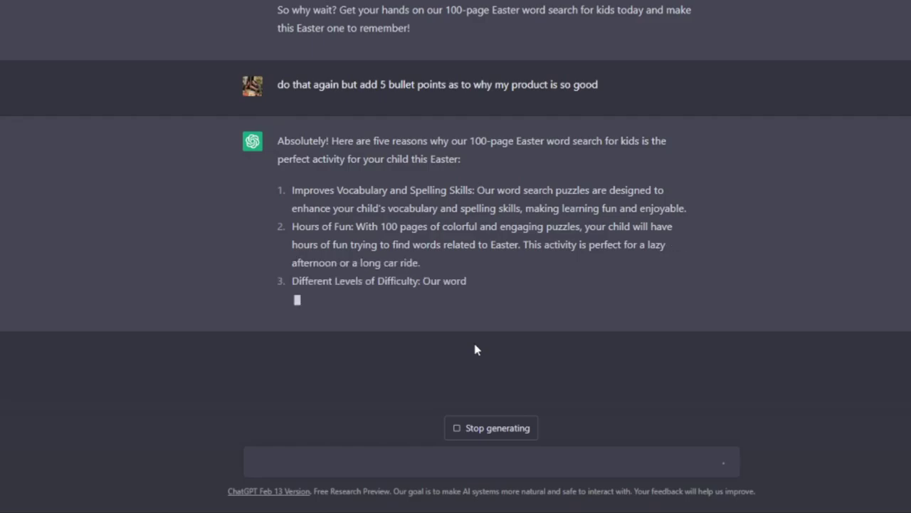
{"action": "left_click", "coordinate": [491, 428]}
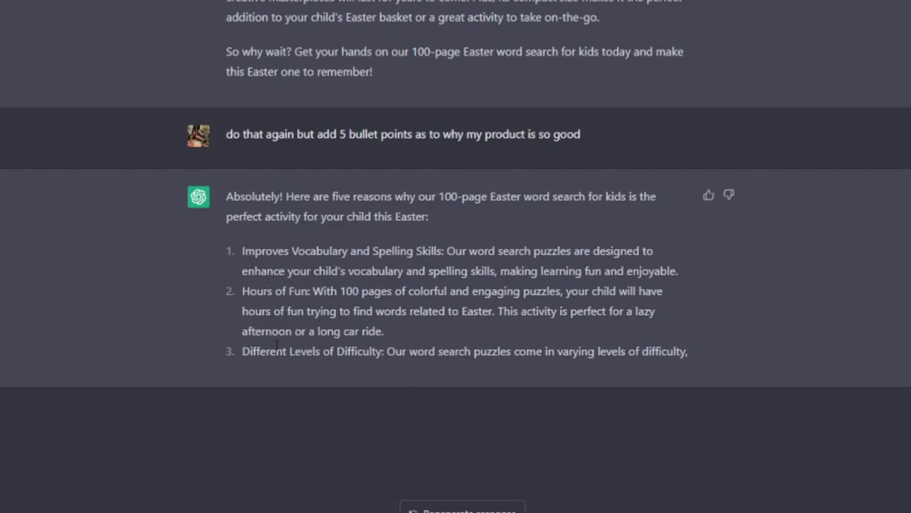
{"action": "left_click_drag", "start_coordinate": [243, 352], "coordinate": [380, 349]}
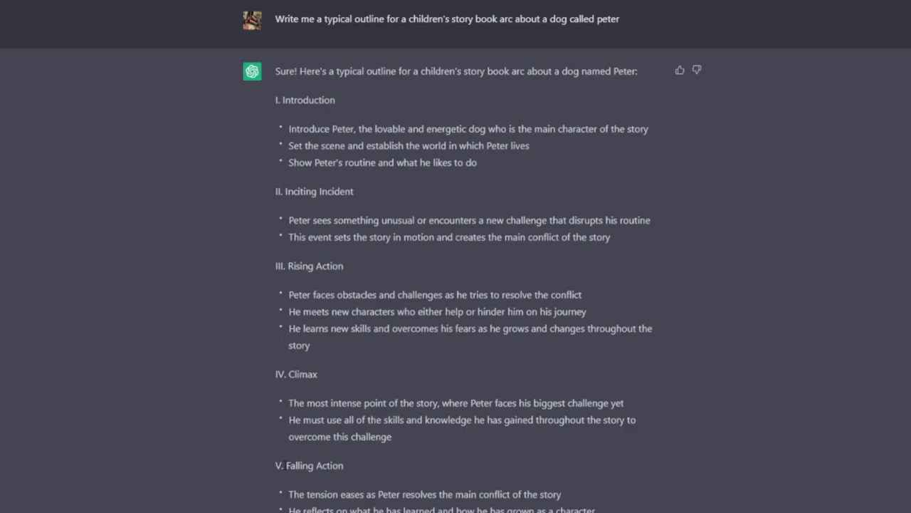
{"action": "scroll", "coordinate": [340, 388], "scroll_direction": "down", "scroll_amount": 2}
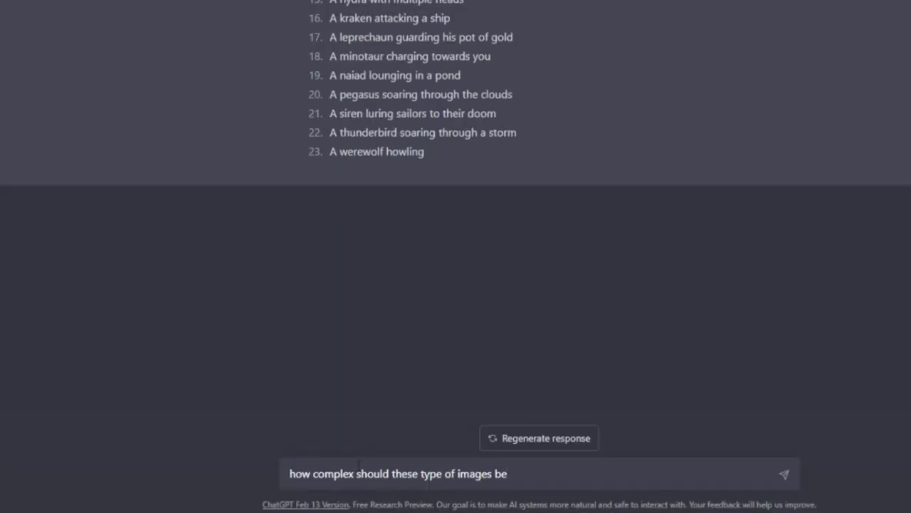
Ask ChatGPT "how complex should these type of images be" about the listed mythical creature drawings
{"action": "key", "text": "Return"}
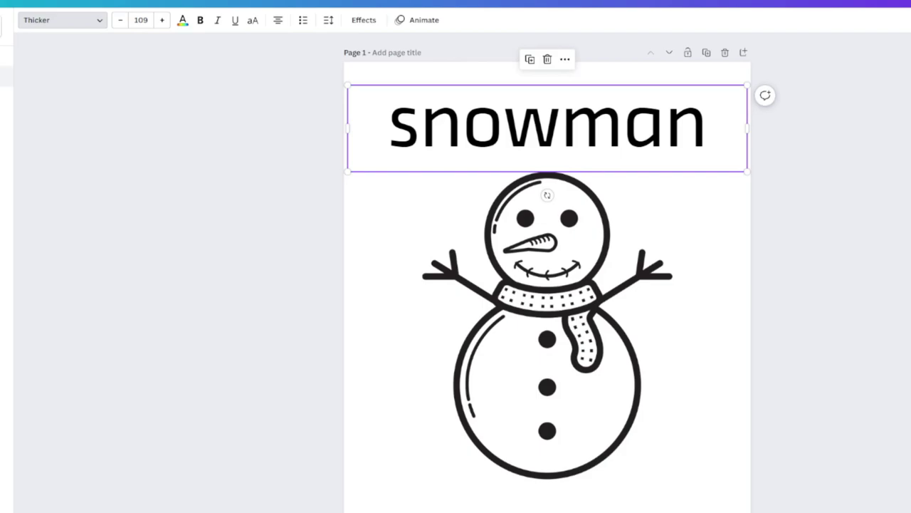
In Canva, change the font of the snowman page's heading to Luckiest Guy and reposition the heading on the page
{"action": "left_click", "coordinate": [6, 76]}
{"action": "left_click_drag", "start_coordinate": [348, 171], "coordinate": [306, 171]}
{"action": "left_click", "coordinate": [94, 41]}
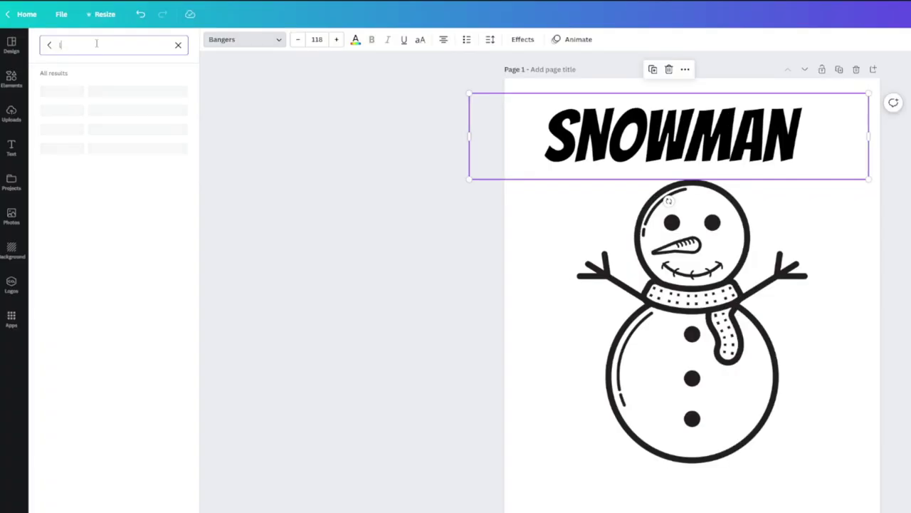
{"action": "type", "text": "lucki"}
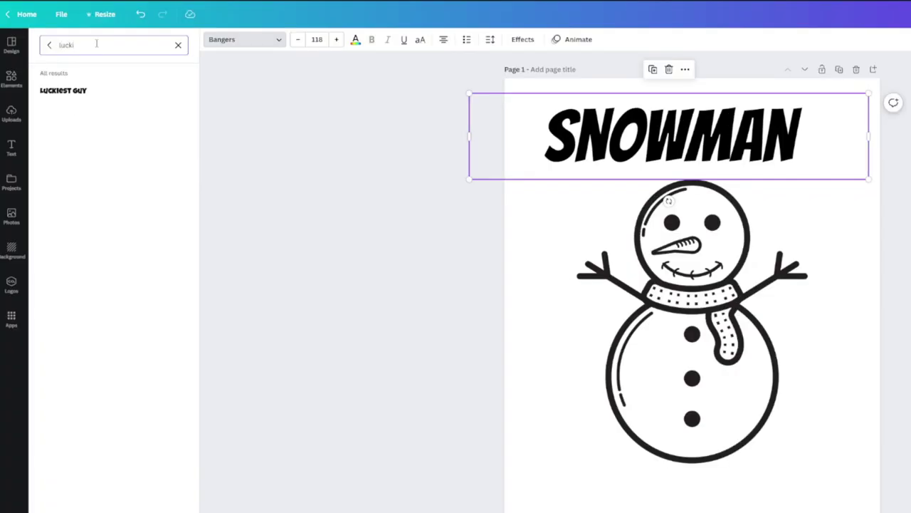
{"action": "type", "text": "est guy"}
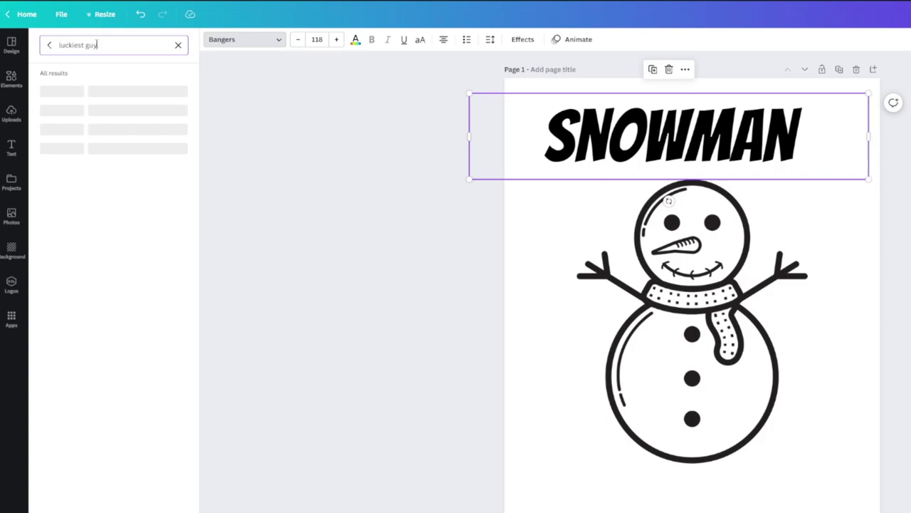
{"action": "left_click", "coordinate": [66, 93]}
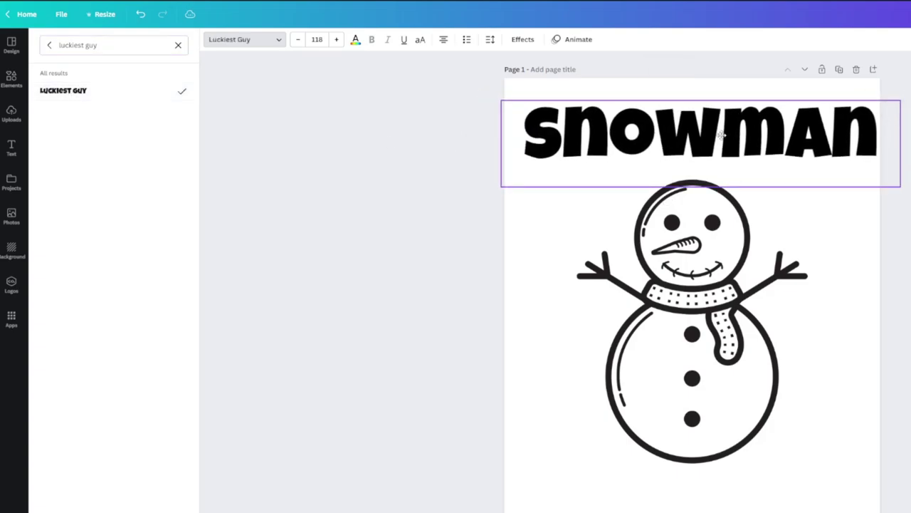
{"action": "left_click_drag", "start_coordinate": [889, 185], "coordinate": [824, 160]}
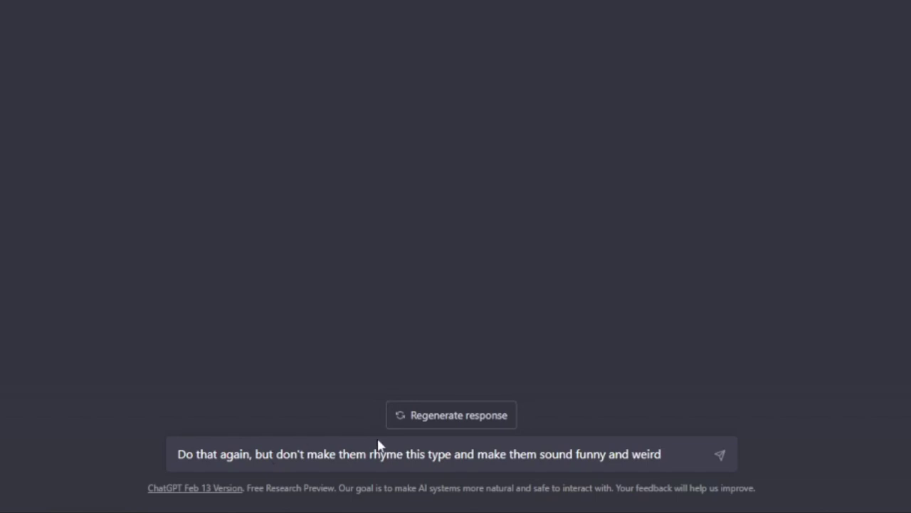
In ChatGPT, submit the prompt "Do that again, but don't make them rhyme this type and make them sound funny and weird"
{"action": "key", "text": "Return"}
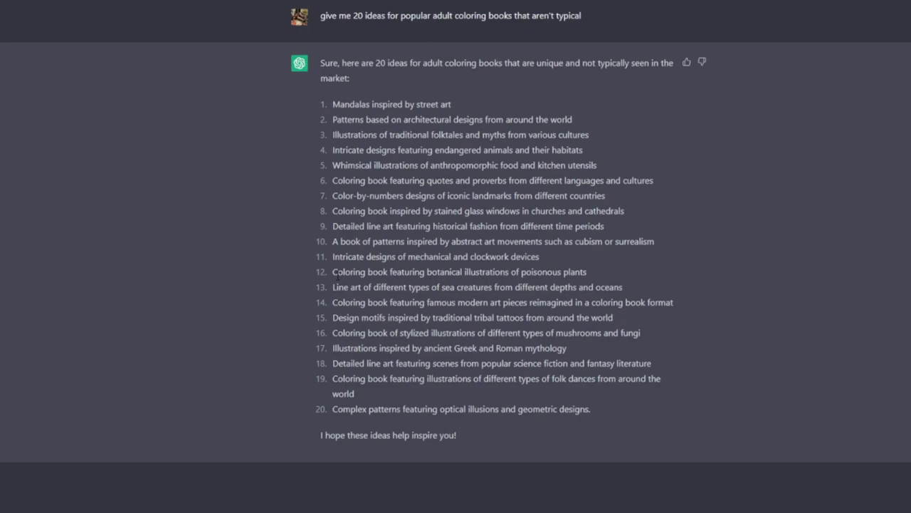
Highlight the adult coloring book idea about botanical illustrations of poisonous plants in the answer
{"action": "left_click_drag", "start_coordinate": [333, 272], "coordinate": [519, 272]}
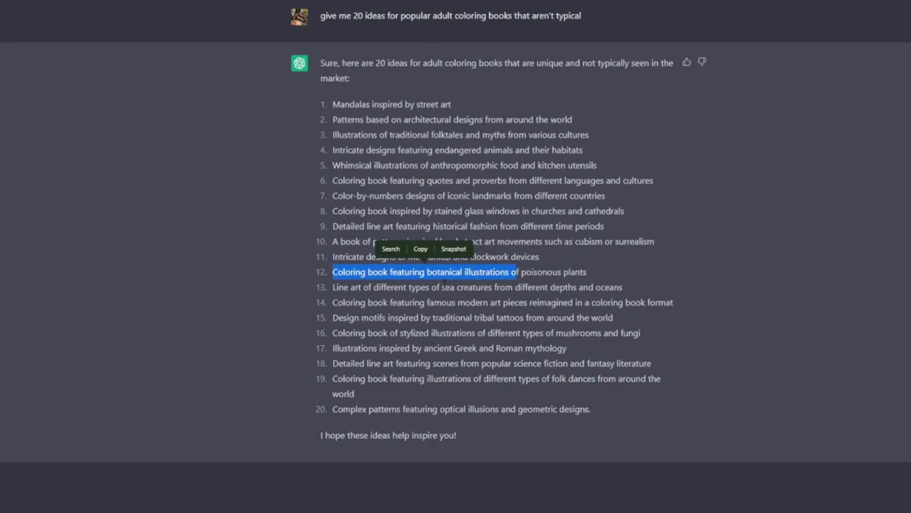
{"action": "left_click", "coordinate": [445, 283]}
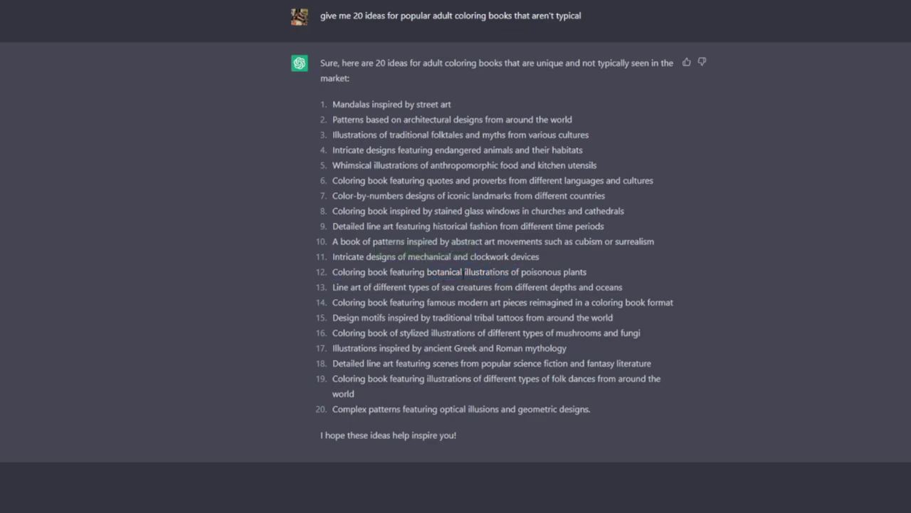
{"action": "left_click_drag", "start_coordinate": [463, 273], "coordinate": [332, 280]}
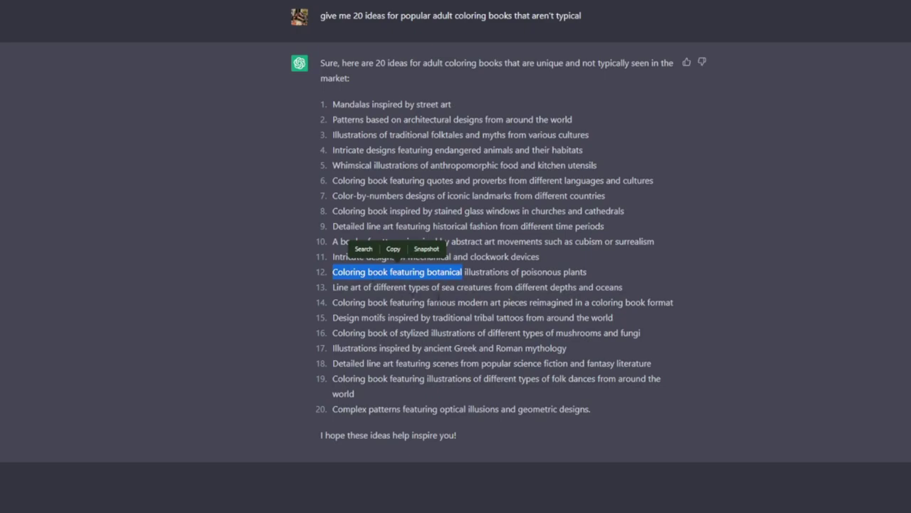
{"action": "left_click_drag", "start_coordinate": [525, 275], "coordinate": [584, 274]}
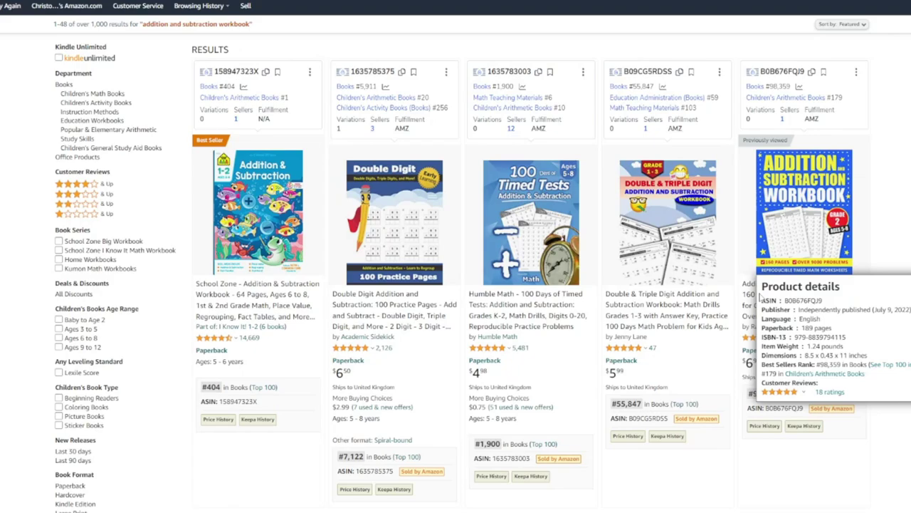
Open the Grade 2 Addition and Subtraction Workbook from the Amazon search results
{"action": "left_click", "coordinate": [782, 204]}
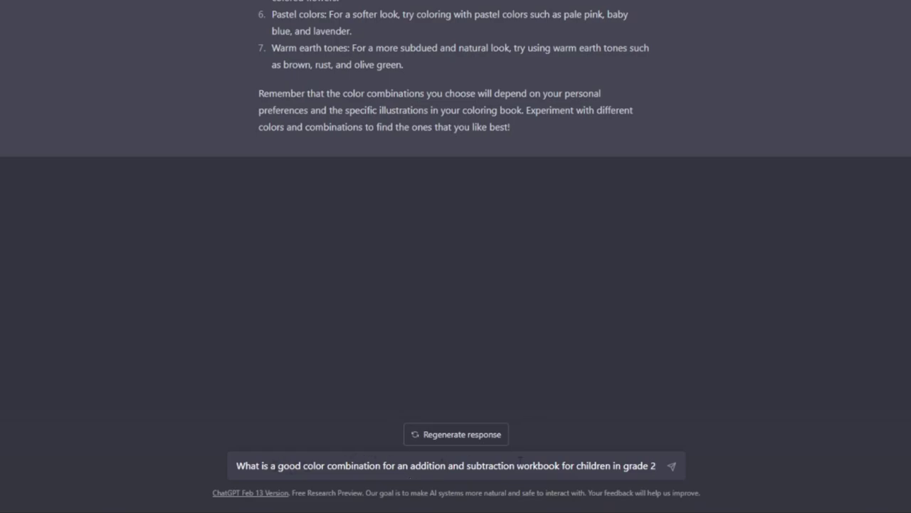
Ask ChatGPT "What is a good color combination for an addition and subtraction workbook for children in grade 2"
{"action": "left_click", "coordinate": [671, 465]}
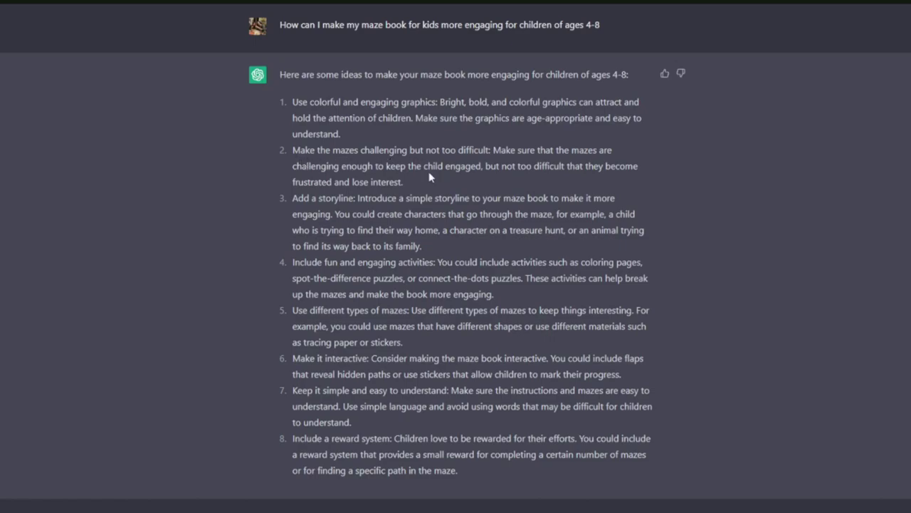
Highlight the "Add a storyline" and "Include a reward system" suggestions in the answer about the kids' maze book
{"action": "left_click_drag", "start_coordinate": [292, 199], "coordinate": [355, 202]}
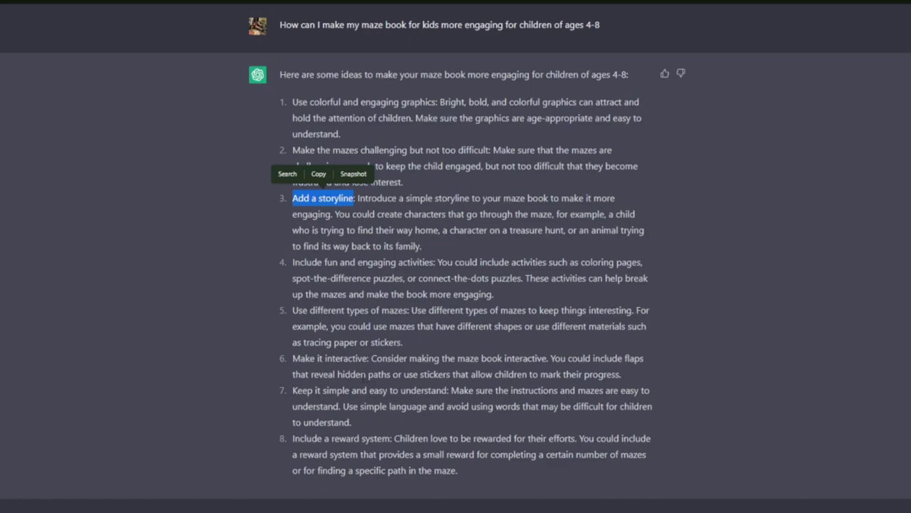
{"action": "left_click_drag", "start_coordinate": [285, 441], "coordinate": [391, 439]}
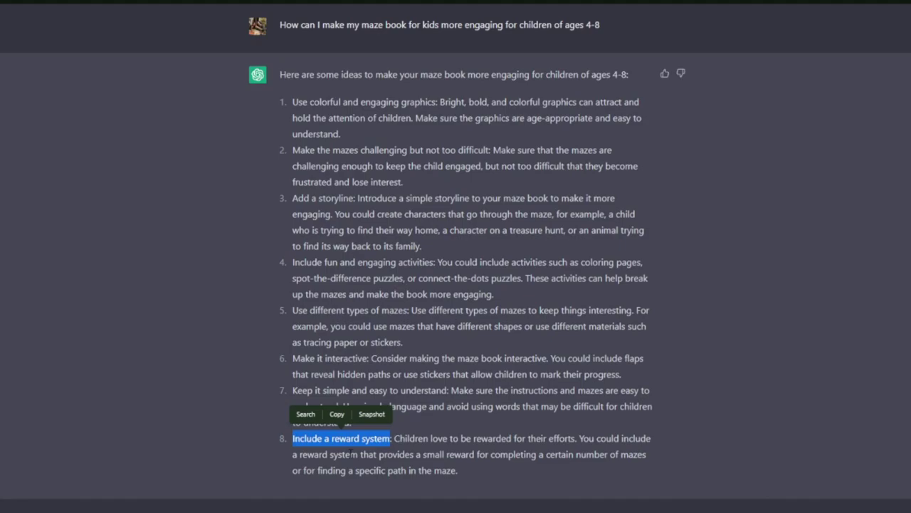
{"action": "left_click_drag", "start_coordinate": [431, 438], "coordinate": [406, 454]}
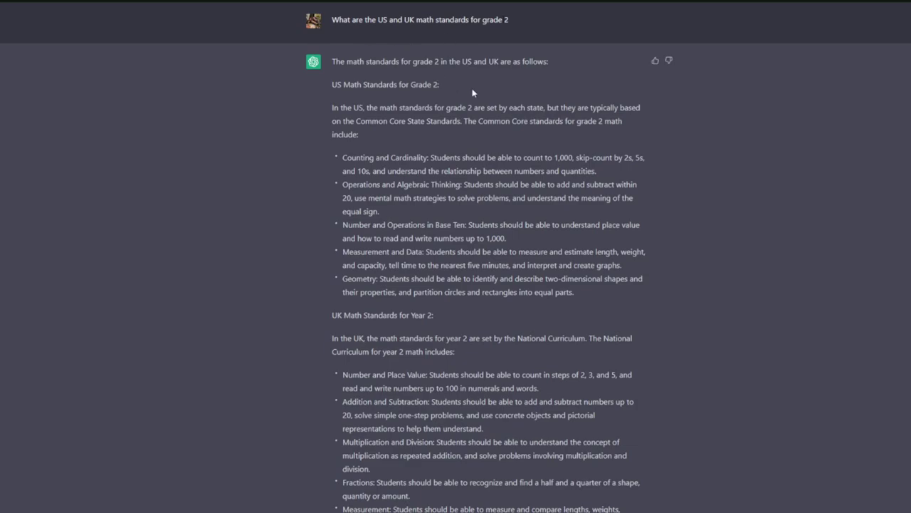
Review the answers on US and UK grade 2 math standards, US grade 3 adding and subtracting, and grade 1 time telling
{"action": "left_click_drag", "start_coordinate": [480, 19], "coordinate": [505, 20]}
{"action": "left_click", "coordinate": [481, 59]}
{"action": "left_click_drag", "start_coordinate": [337, 315], "coordinate": [407, 315]}
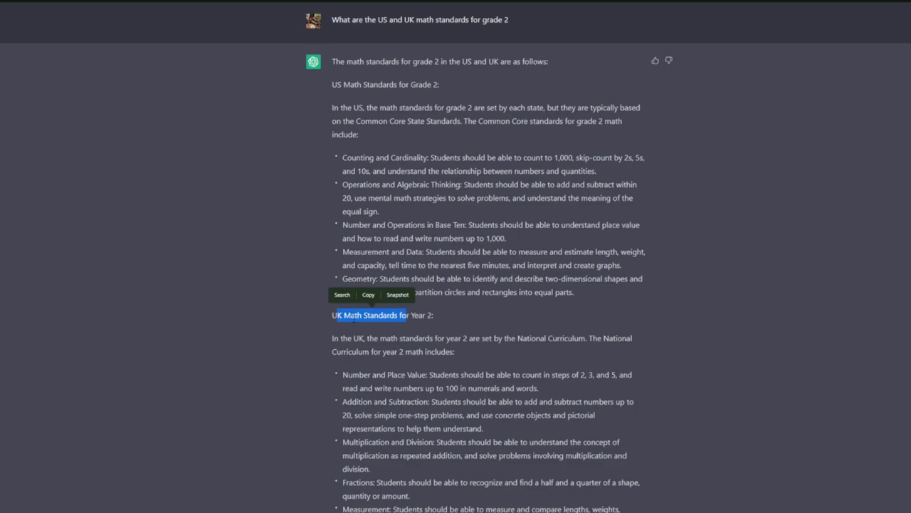
{"action": "left_click", "coordinate": [342, 104]}
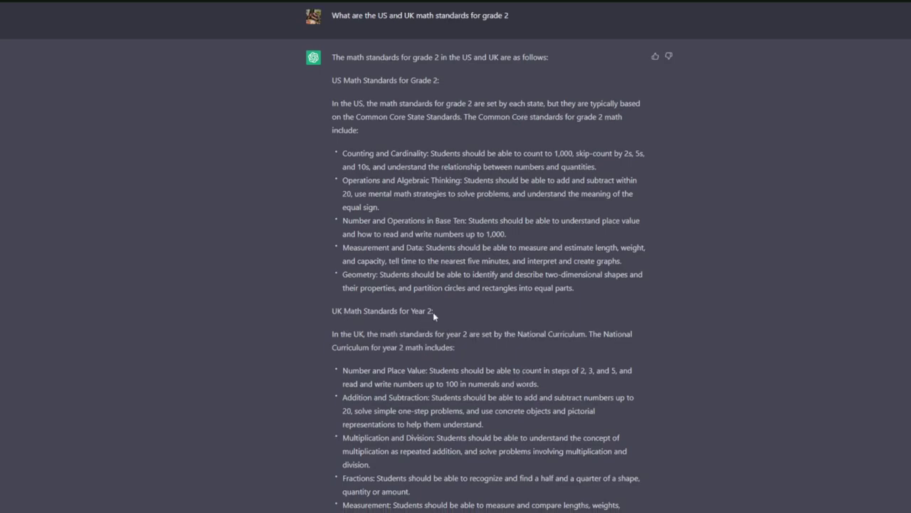
{"action": "scroll", "coordinate": [433, 312], "scroll_direction": "down", "scroll_amount": 4}
{"action": "scroll", "coordinate": [439, 306], "scroll_direction": "down", "scroll_amount": 3}
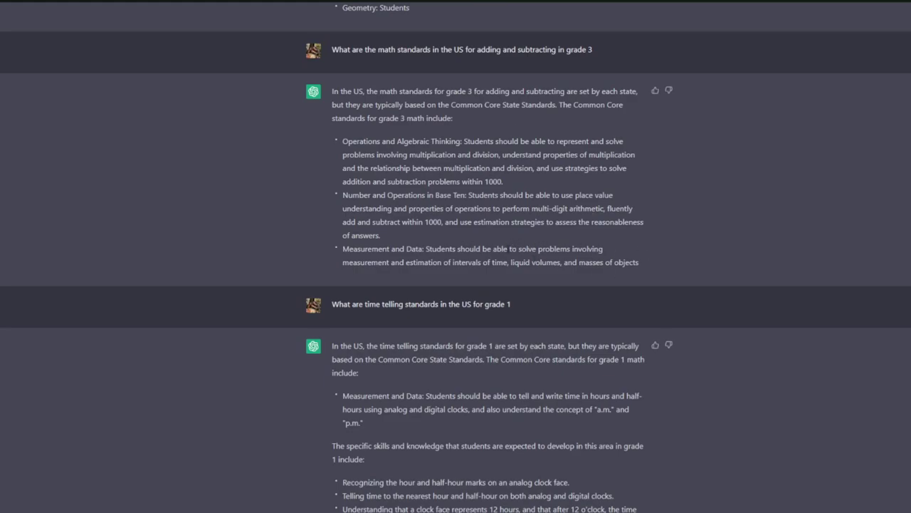
{"action": "scroll", "coordinate": [456, 271], "scroll_direction": "down", "scroll_amount": 1}
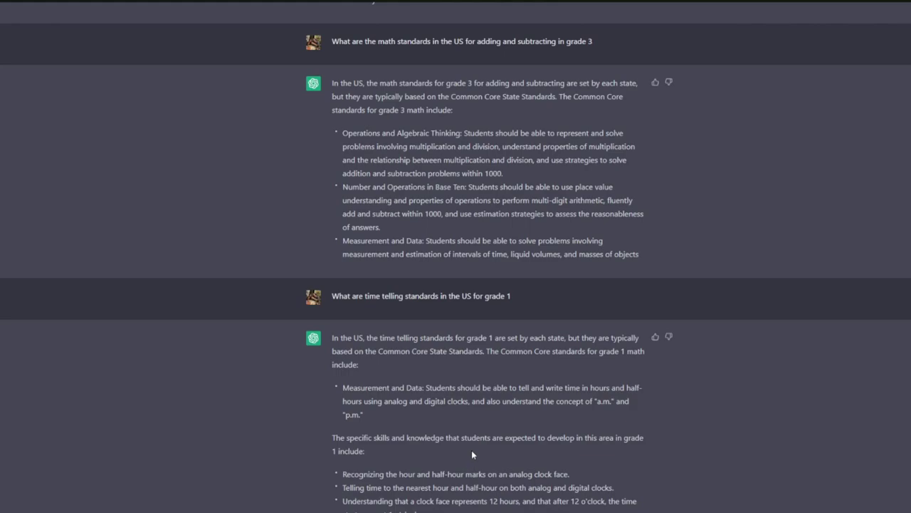
{"action": "scroll", "coordinate": [472, 450], "scroll_direction": "up", "scroll_amount": 5}
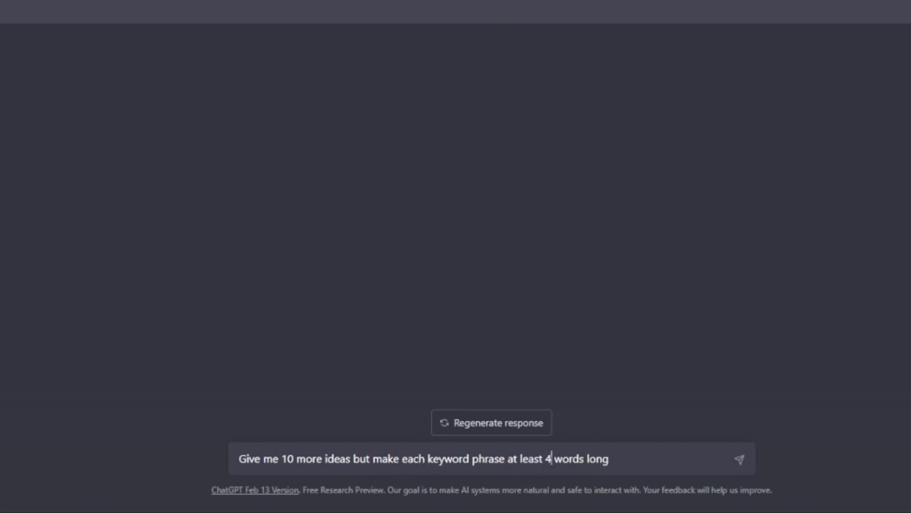
Change the minimum phrase length in the prompt to 5 words and request 10 more keyword ideas
{"action": "key", "text": "BackSpace"}
{"action": "type", "text": "5"}
{"action": "key", "text": "Return"}
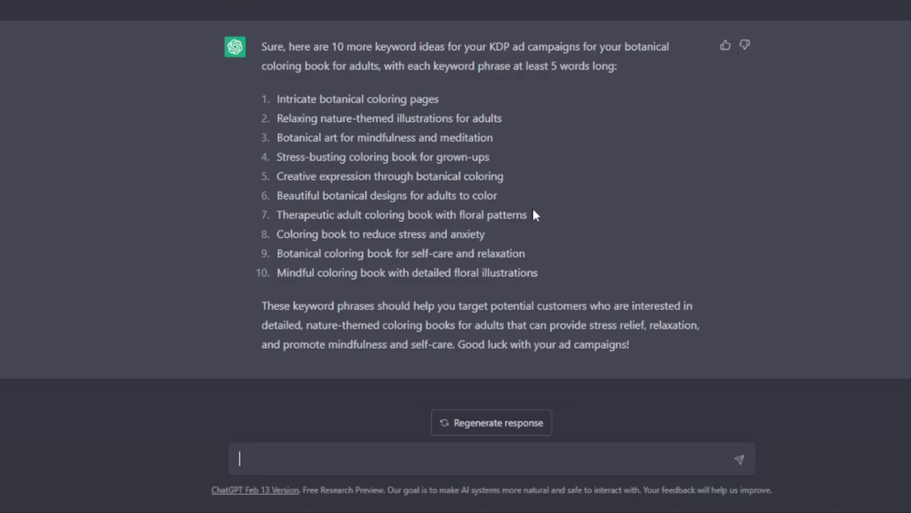
Send the follow-up question "ok so what are the most searched for terms I can use"
{"action": "type", "text": "ok so what are the most searched for terms I can use"}
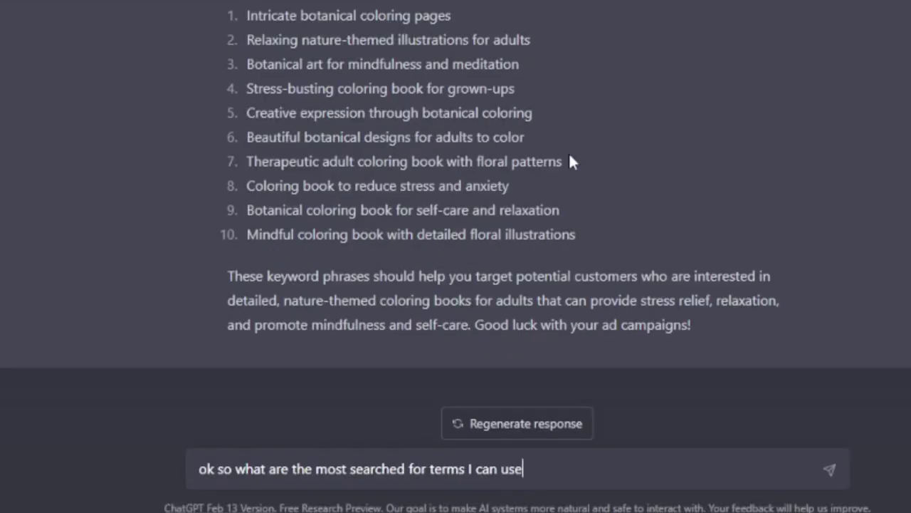
{"action": "key", "text": "Return"}
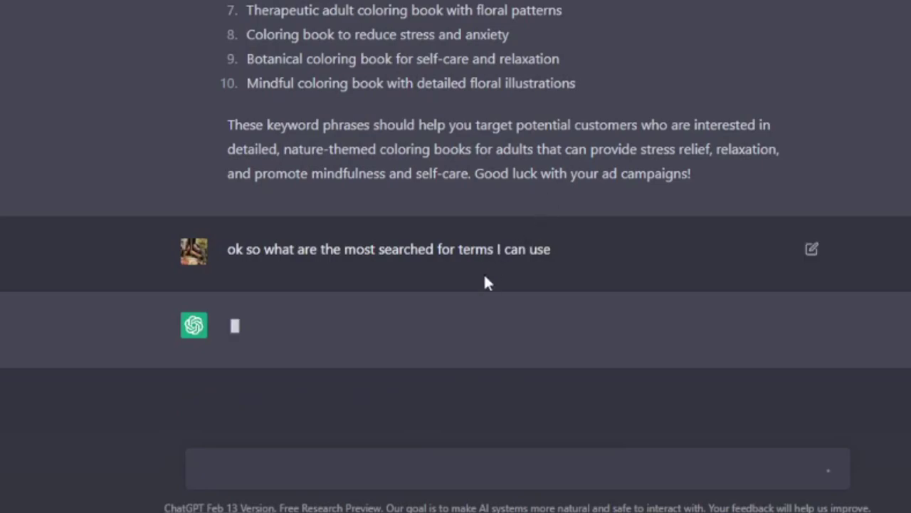